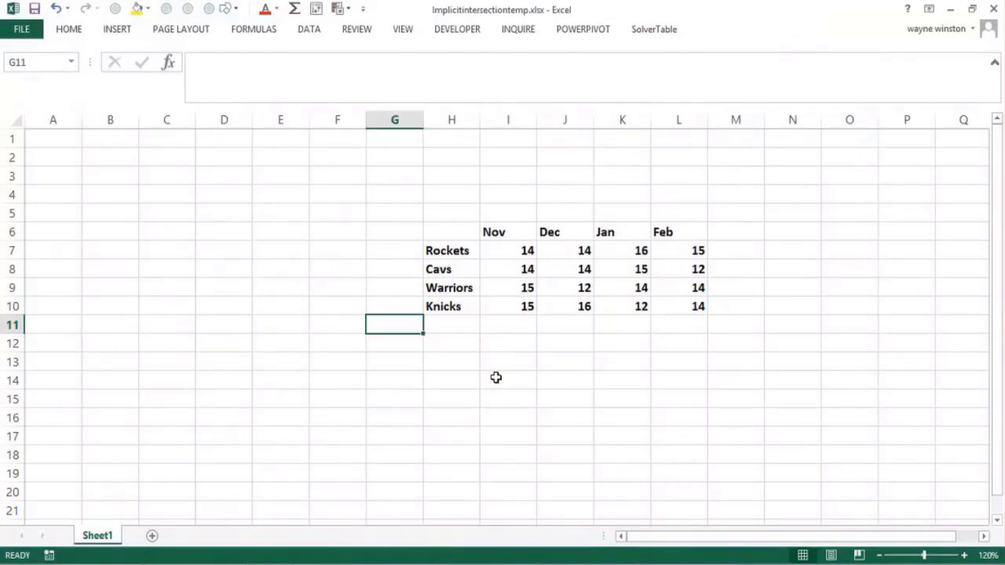
Step: Label cell H2 with the file name Implictintersectiontemp.xlsx
click(472, 157)
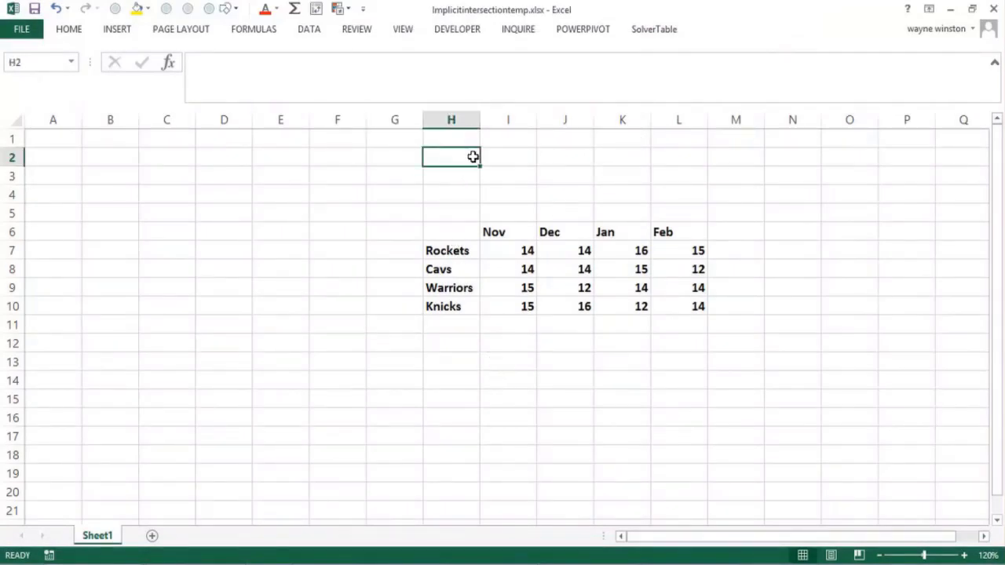
text(Imp)
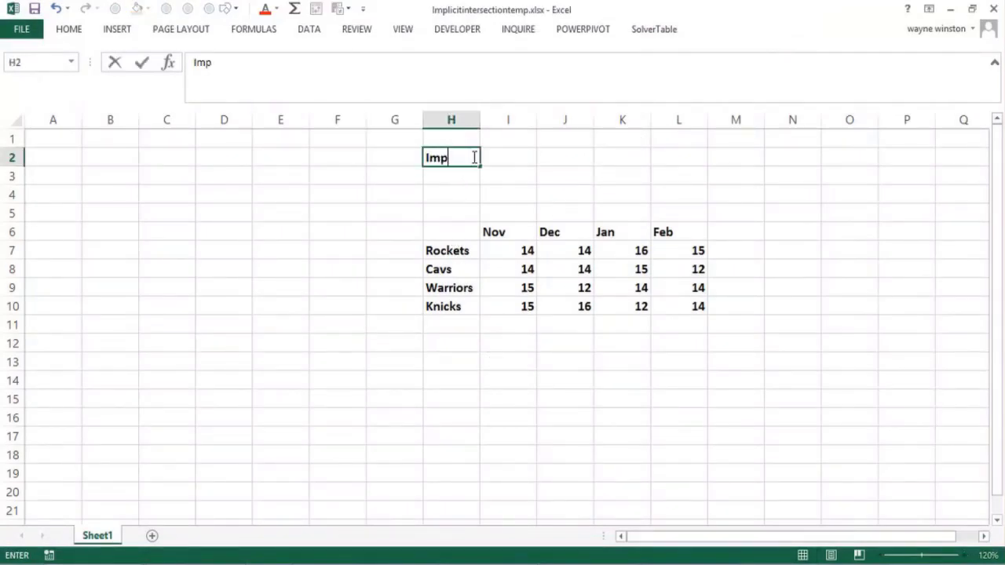
text(lictintersectio)
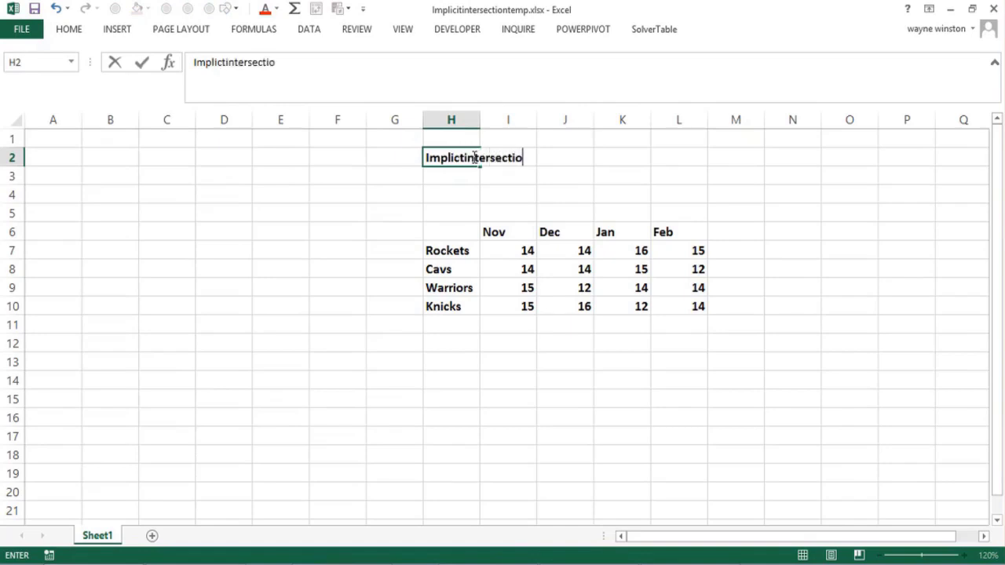
text(ntemp.xlsx)
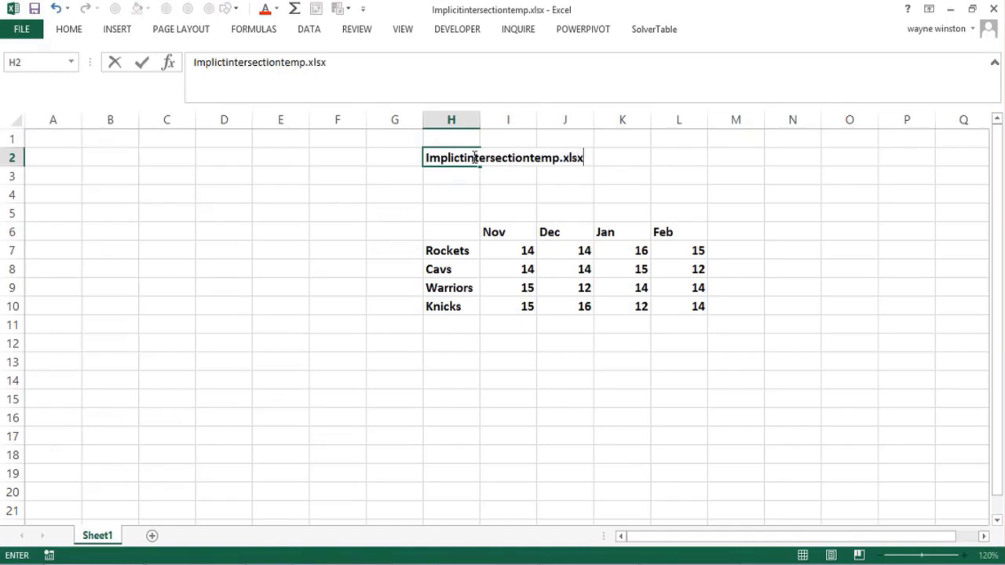
key(Return)
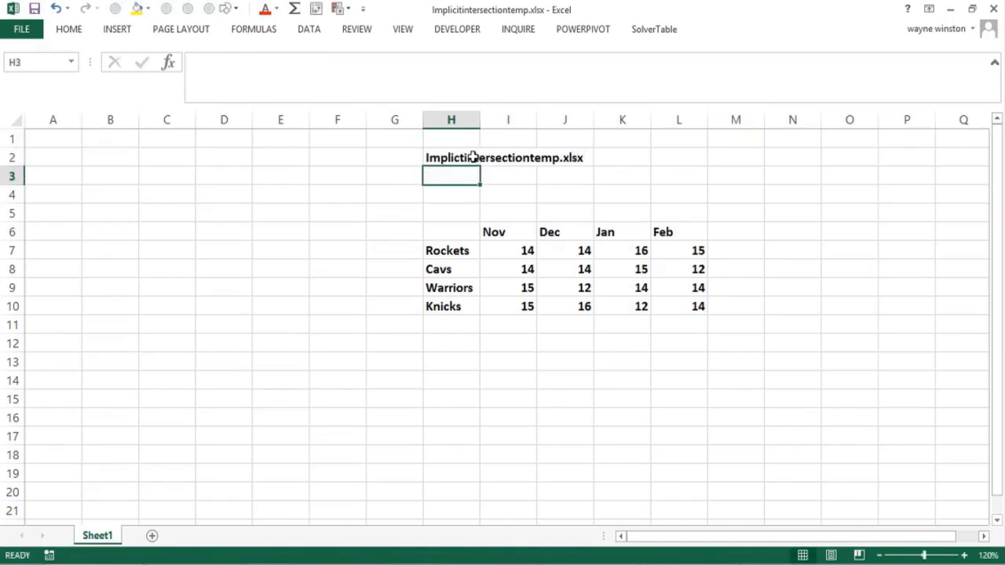
click(447, 194)
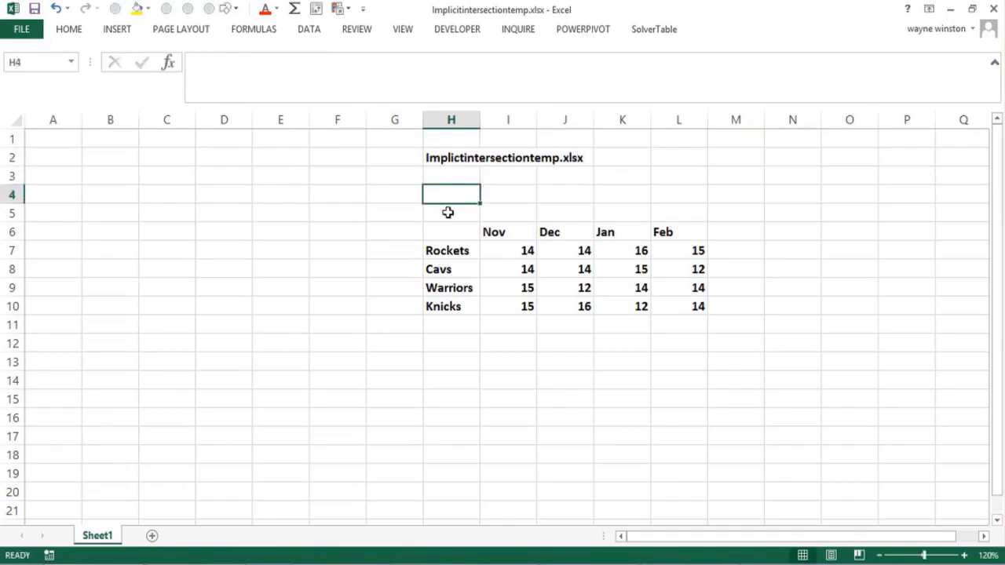
click(446, 213)
click(448, 231)
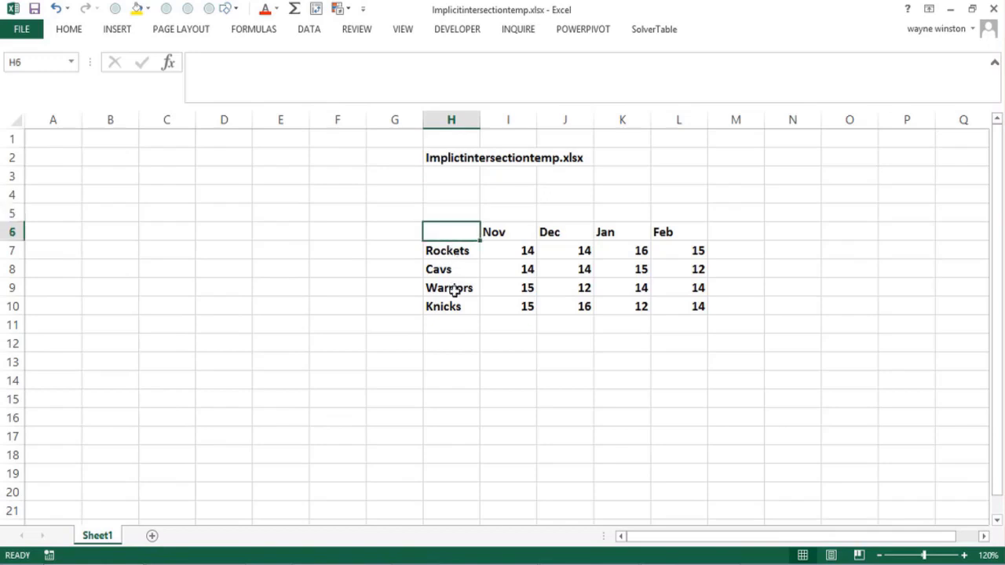
click(448, 328)
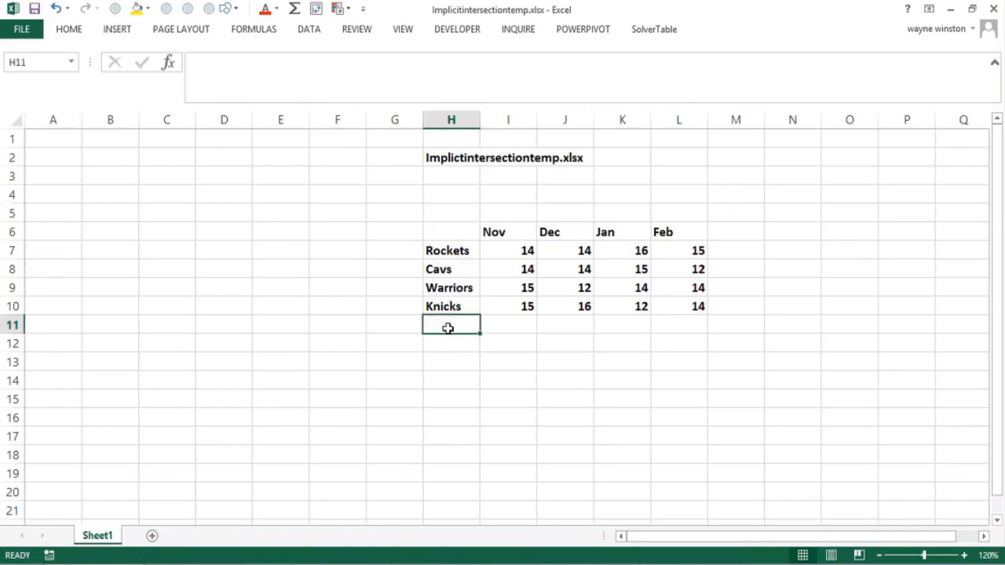
click(451, 250)
click(446, 269)
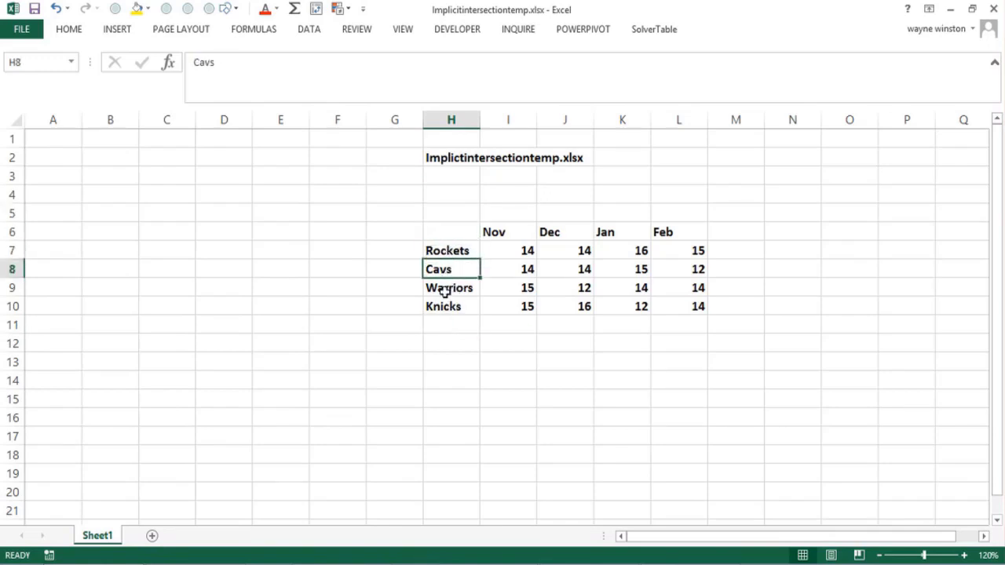
click(446, 289)
click(449, 309)
click(526, 232)
click(506, 304)
click(574, 307)
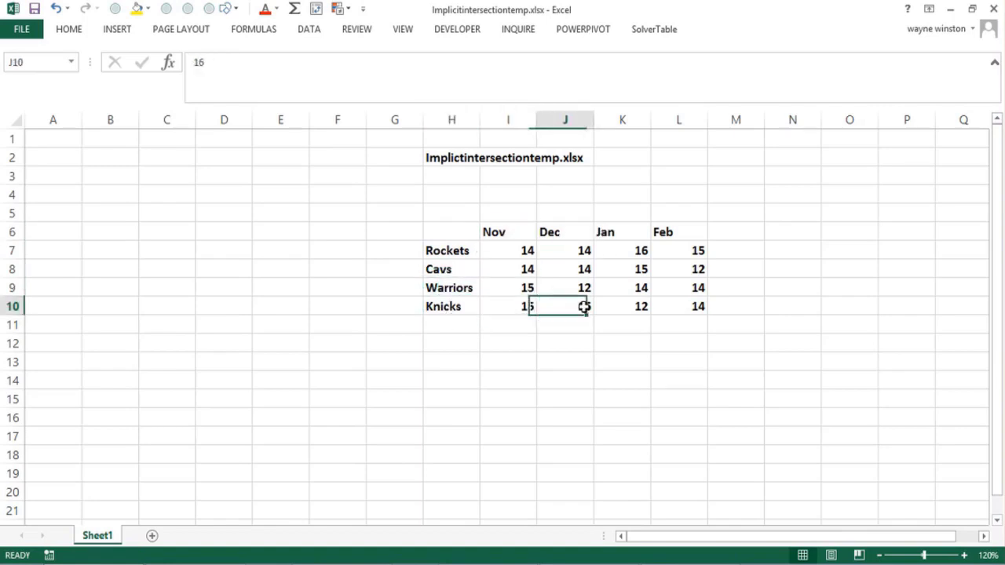
click(696, 308)
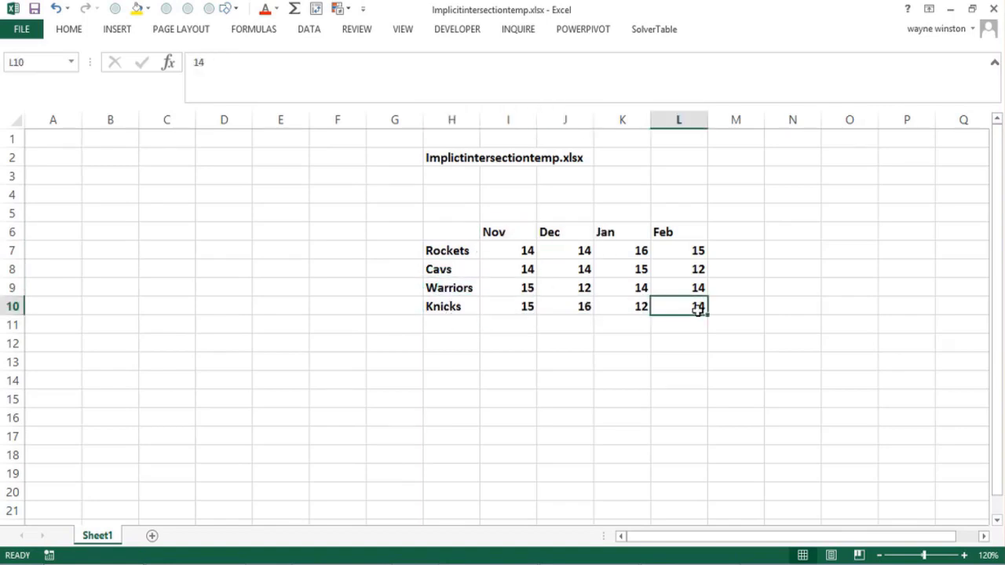
click(508, 305)
click(578, 305)
drag(520, 302, 570, 298)
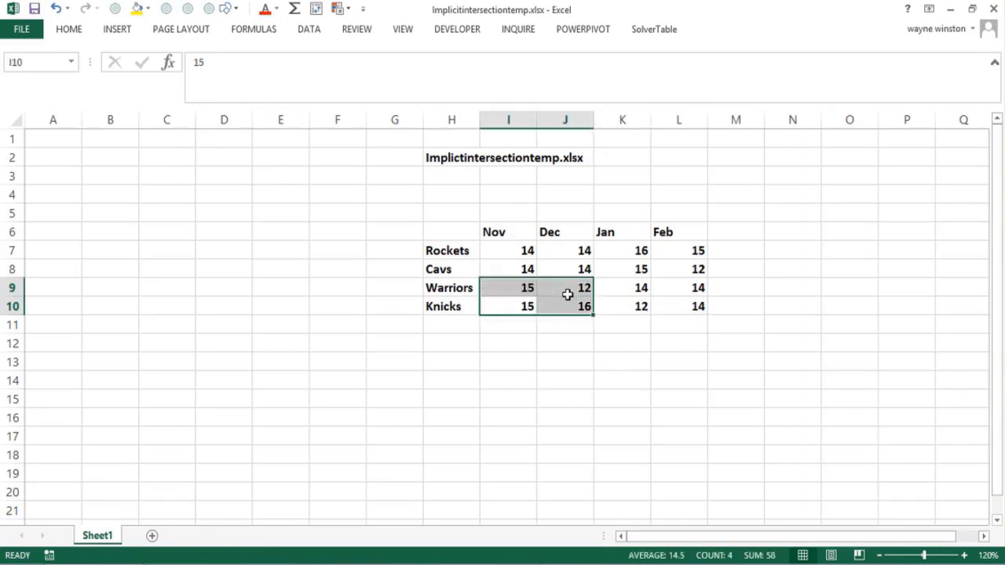
click(625, 314)
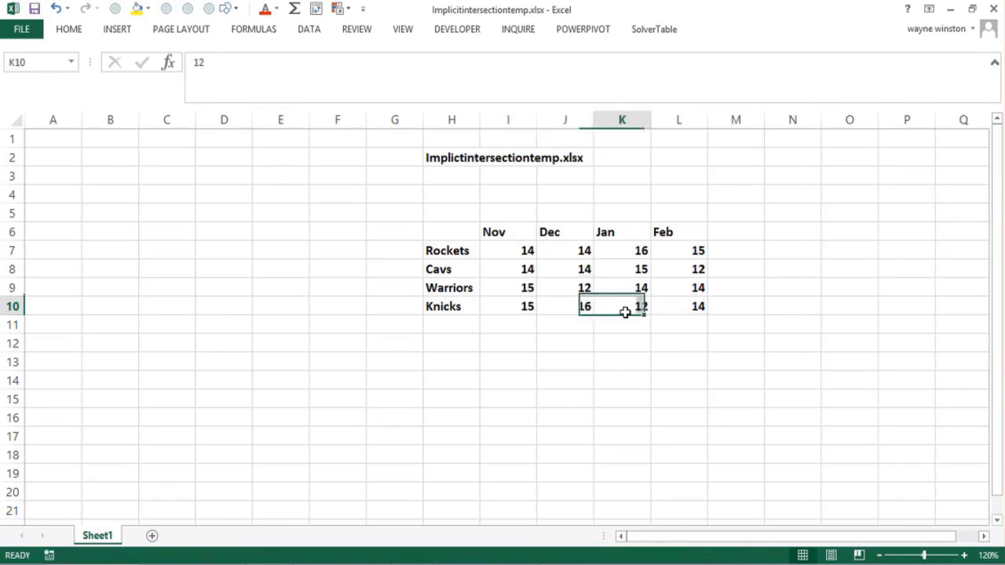
click(680, 311)
click(511, 307)
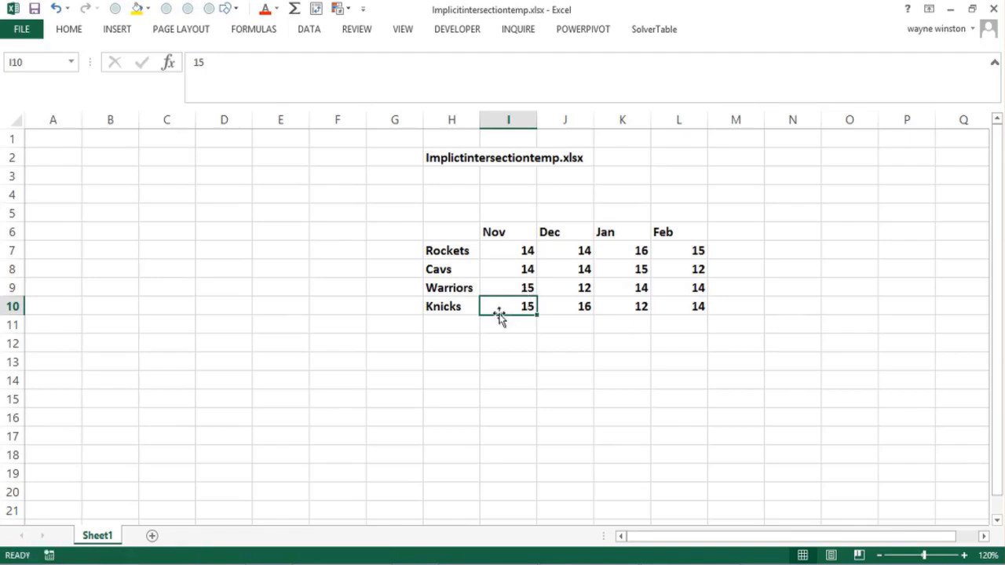
click(396, 346)
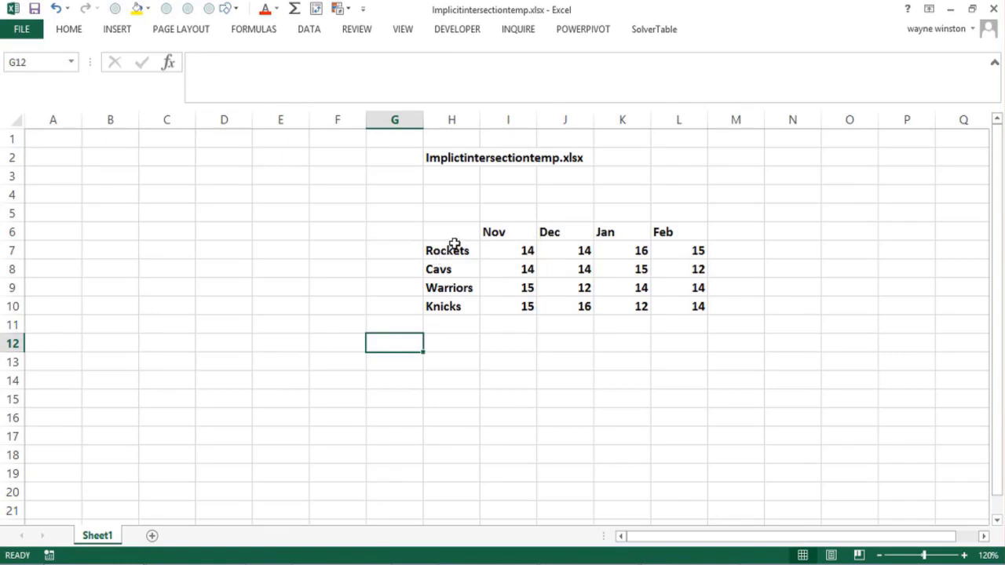
click(503, 232)
click(553, 232)
drag(459, 260, 699, 305)
click(464, 252)
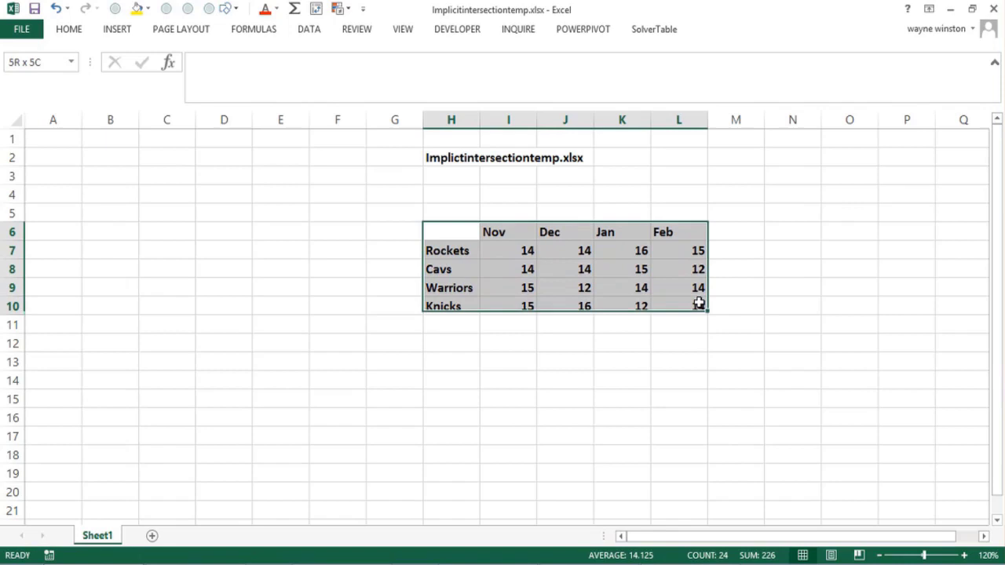
click(251, 31)
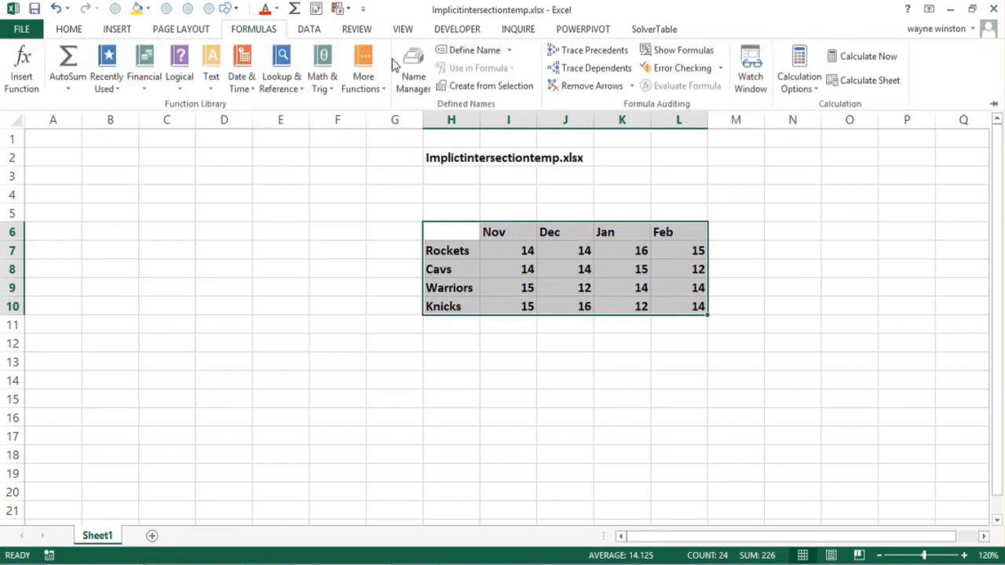
click(474, 88)
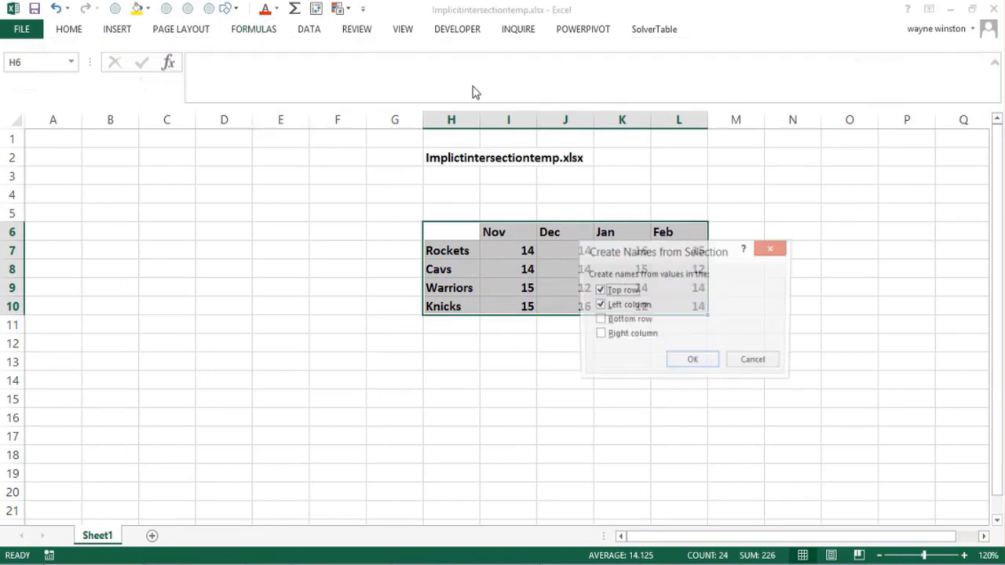
click(598, 305)
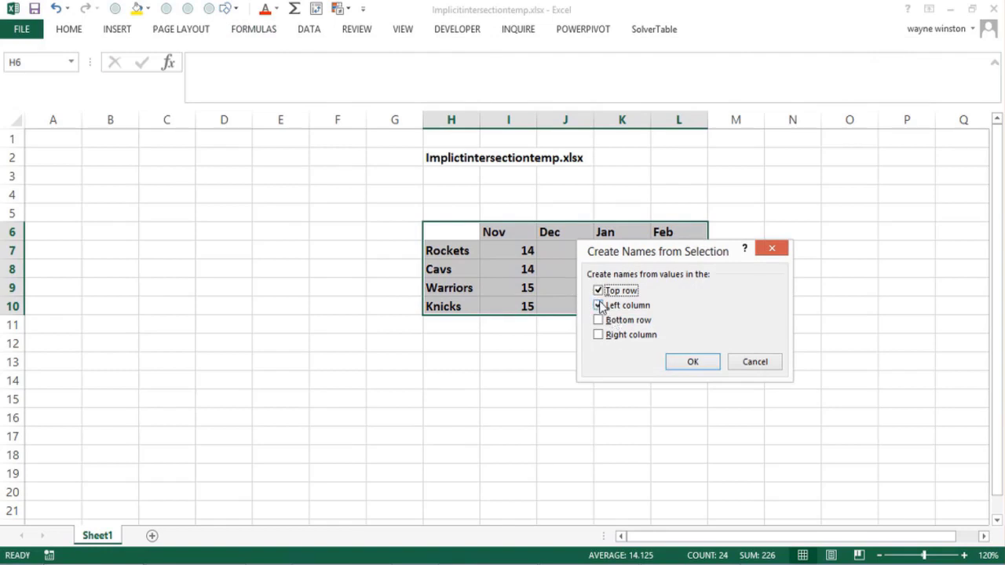
click(690, 364)
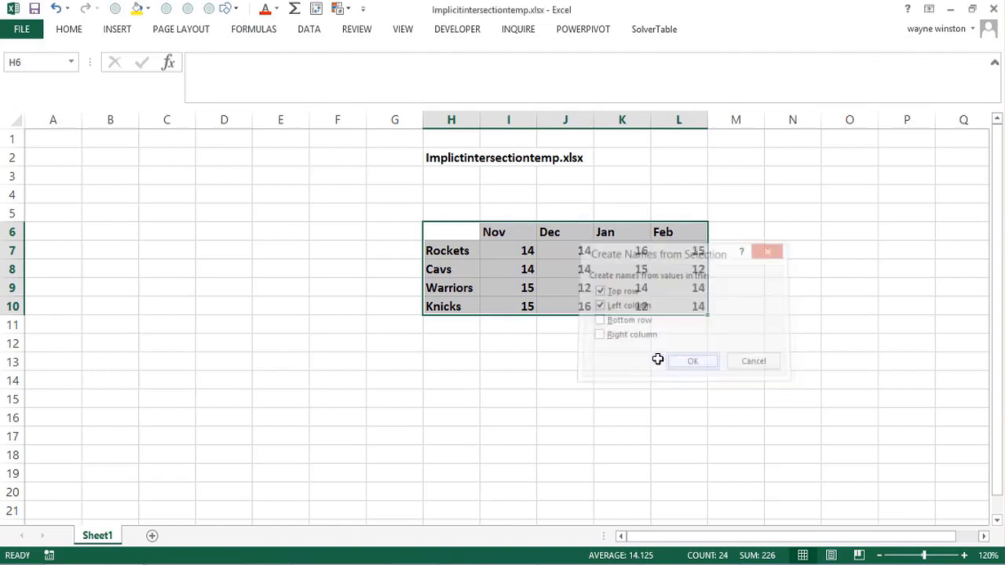
click(70, 62)
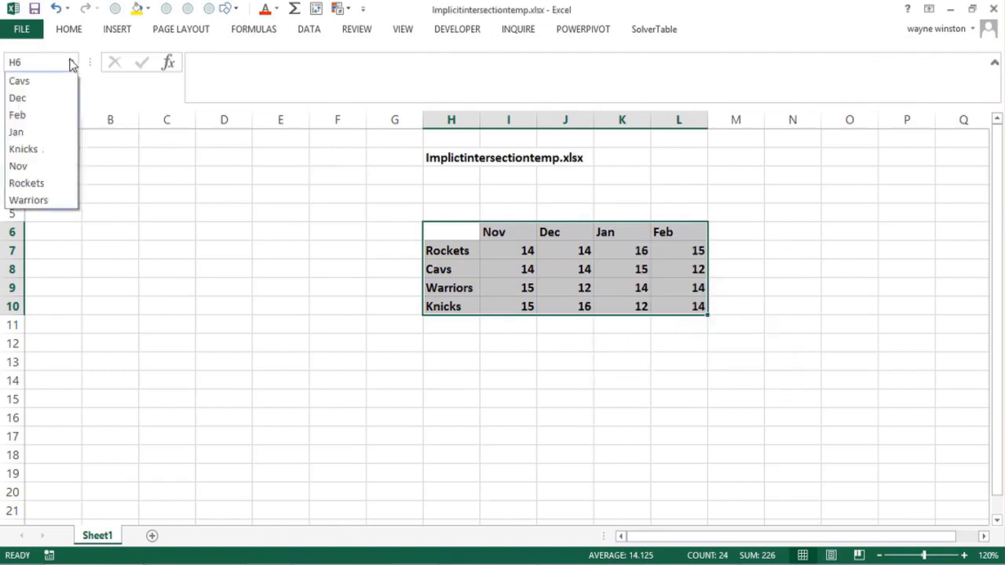
click(41, 183)
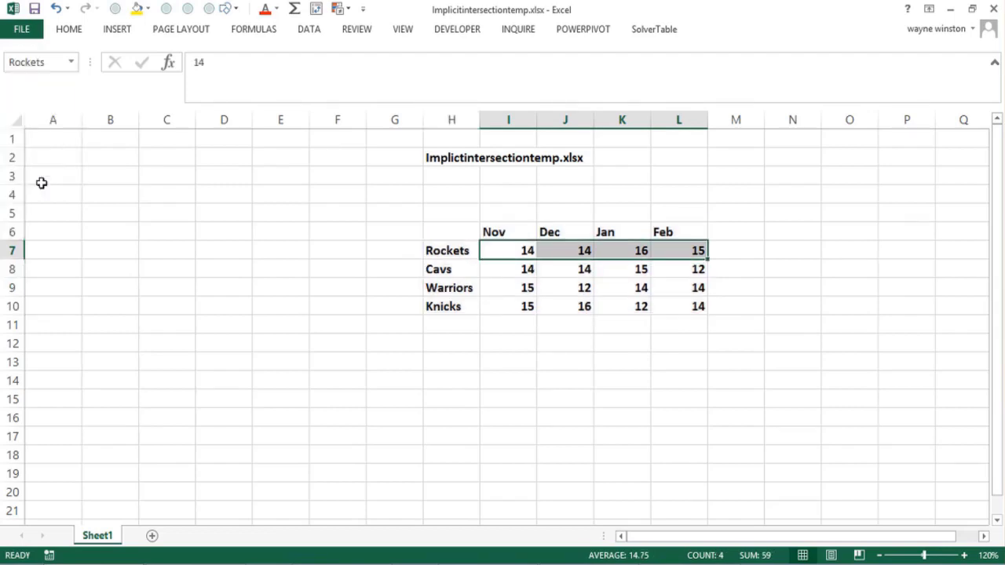
click(71, 62)
click(52, 134)
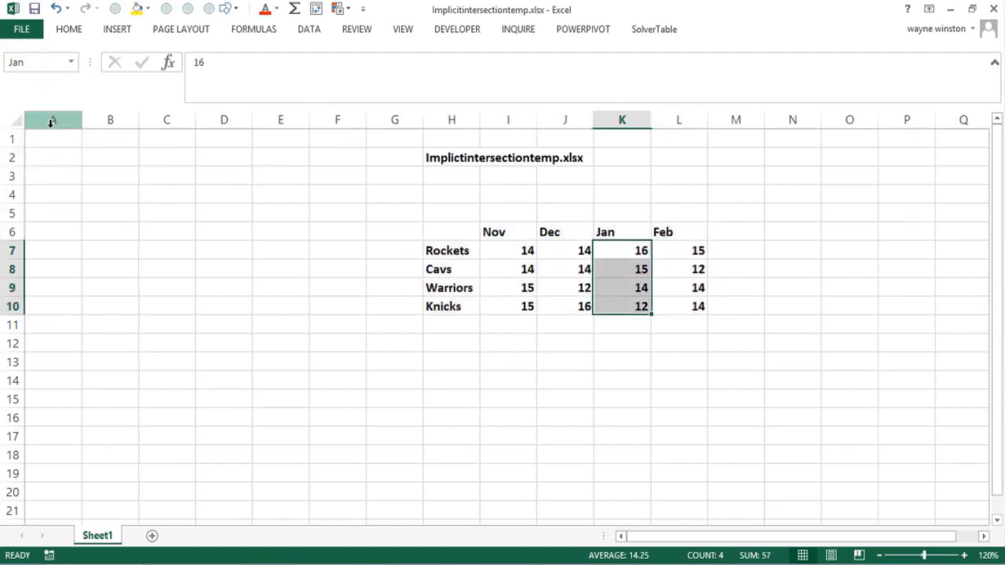
click(385, 361)
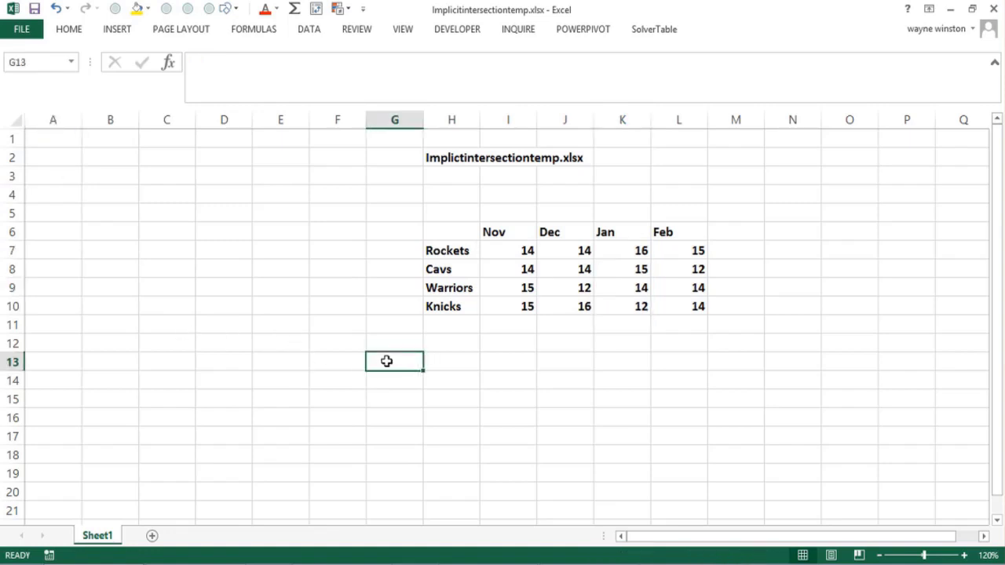
Step: Enter =Rockets Dec in G13 to return the Rockets' December wins, 14
text(=)
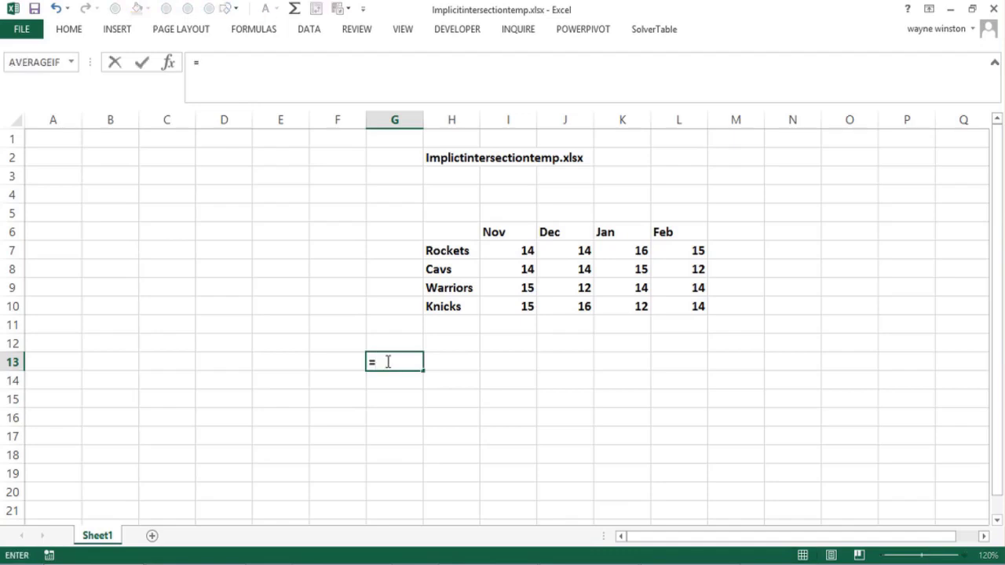
text(Rockets Dec)
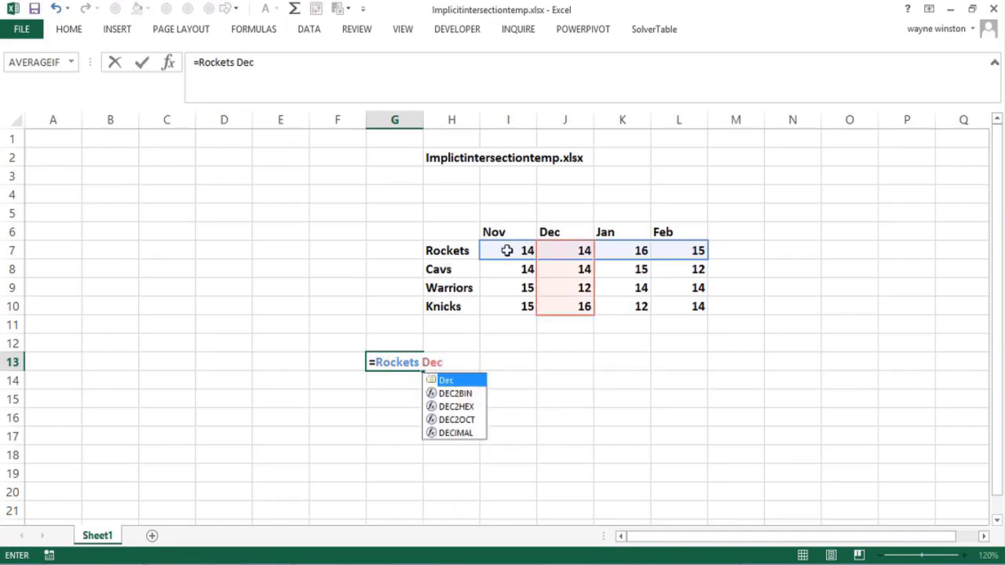
key(Return)
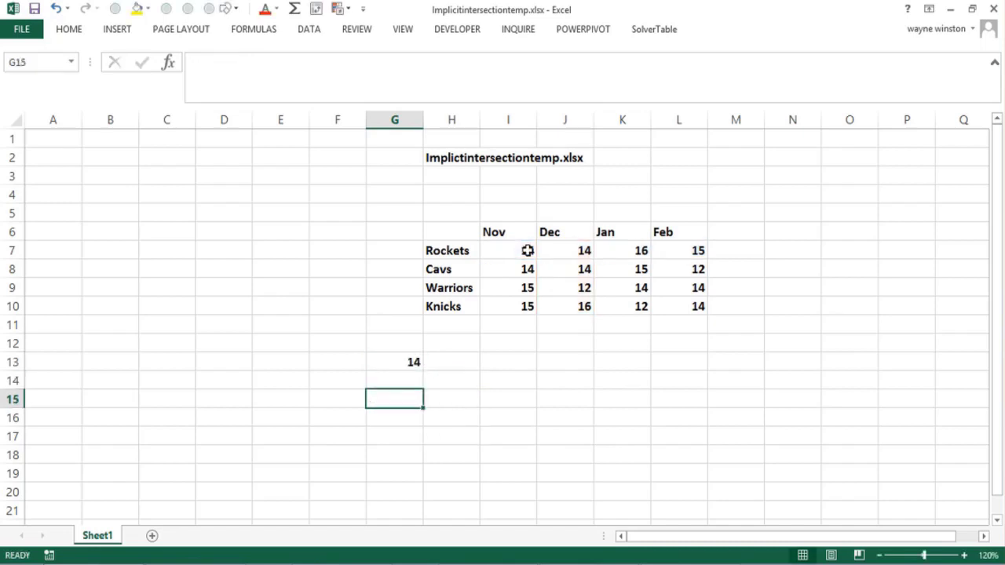
key(Down)
key(Down)
Step: Enter =Knicks Jan in G16, fixing a typo, so it returns 12
text(Knoicks)
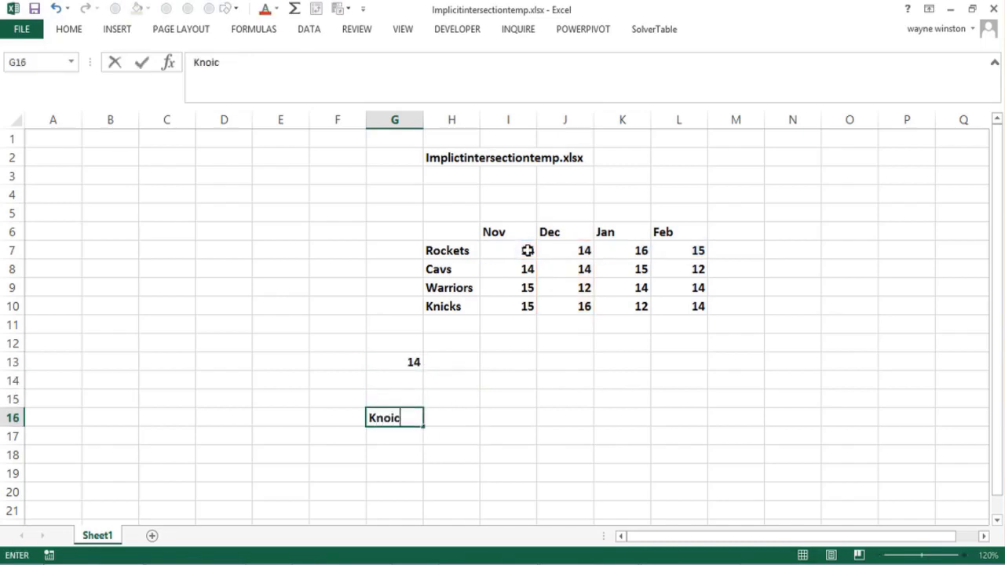
key(BackSpace)
key(BackSpace)
key(BackSpace)
key(BackSpace)
text(icks Jan)
key(Return)
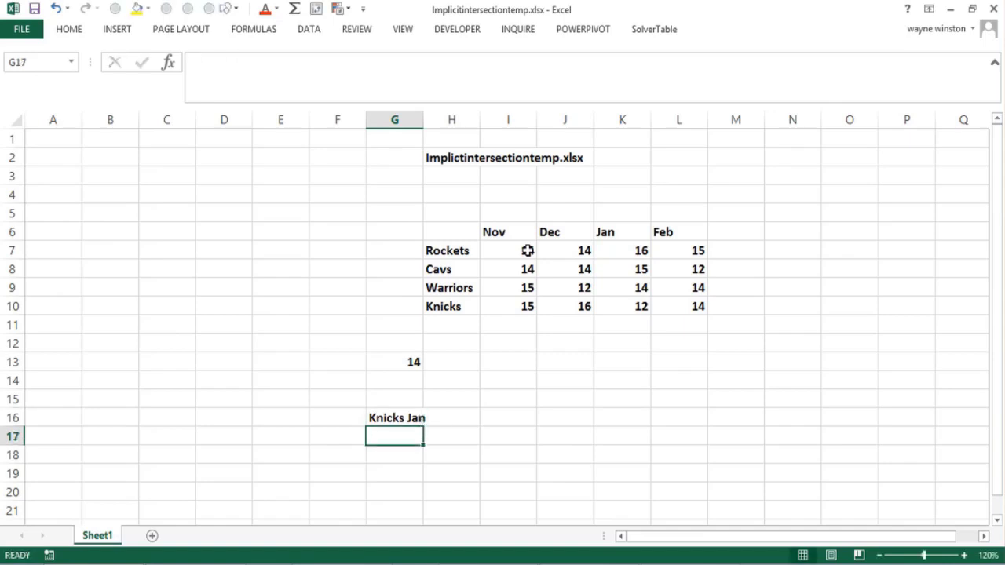
key(Up)
text(=Kni)
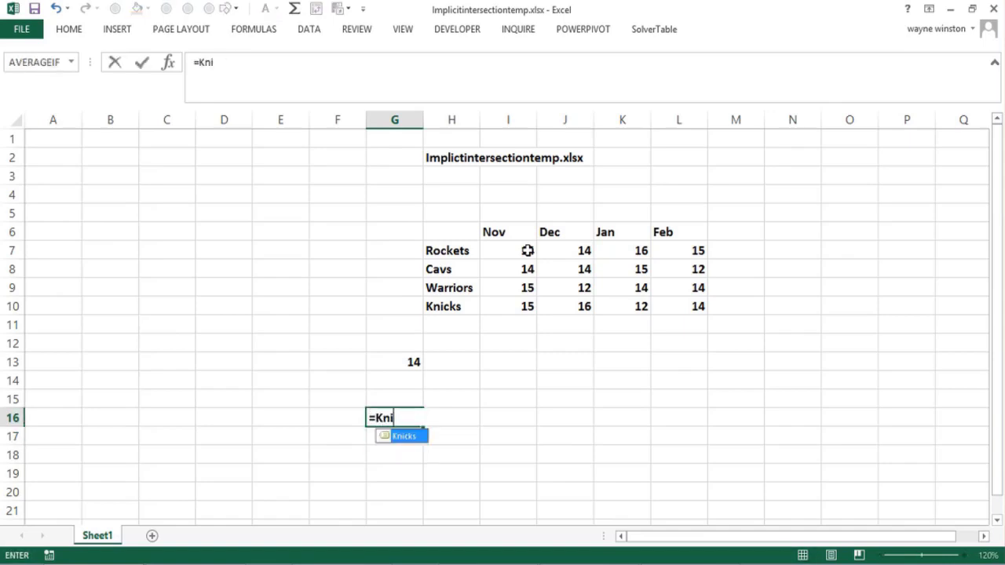
text(cks Jan)
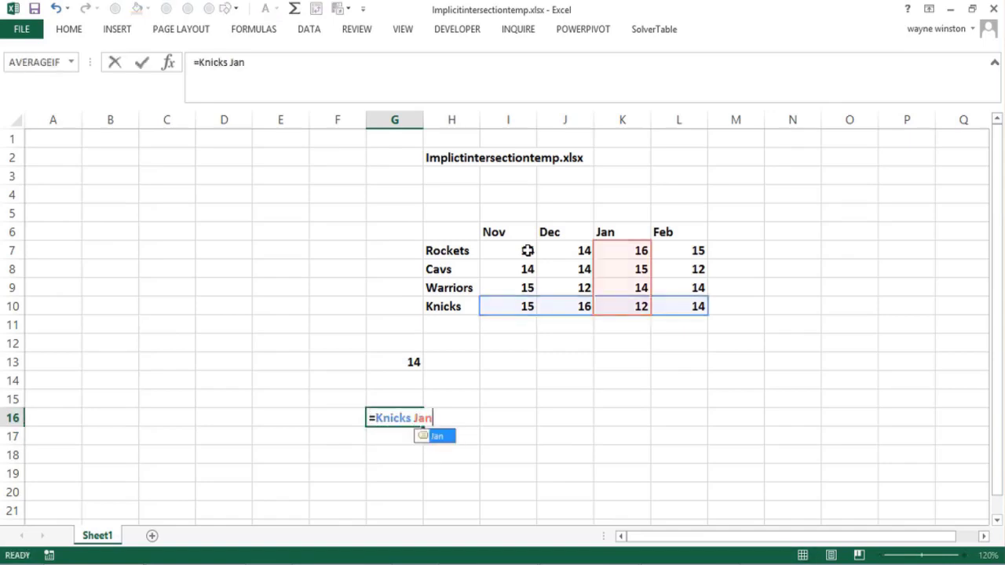
key(Return)
Step: Check the G13 and G16 formulas against the Knicks row and nearby table values
click(401, 412)
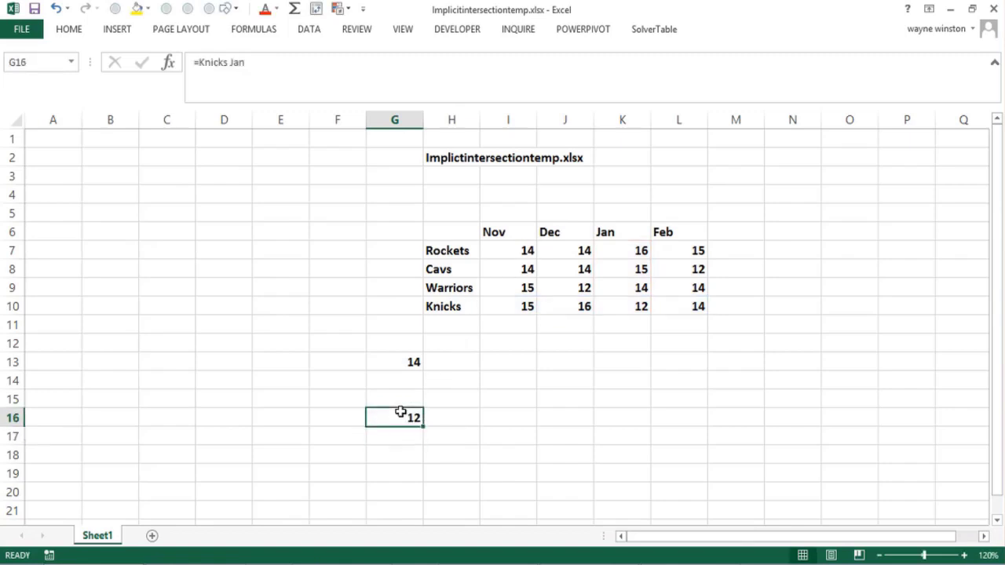
click(405, 363)
click(450, 301)
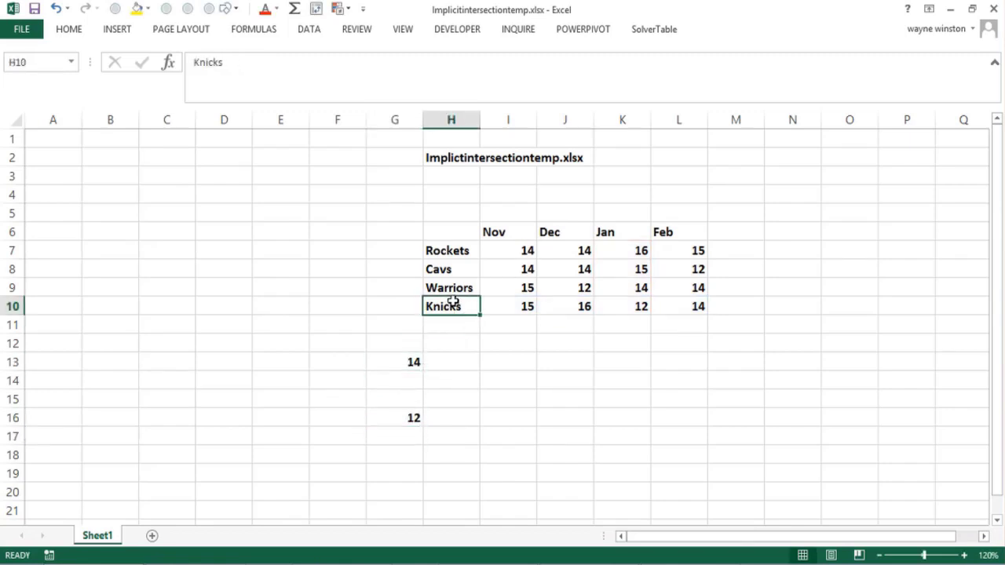
click(517, 300)
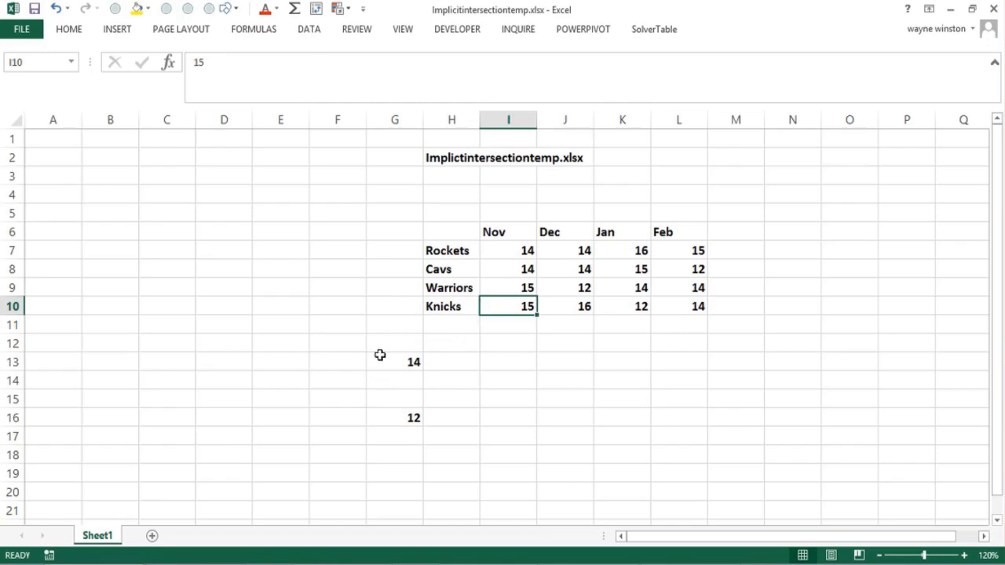
click(402, 341)
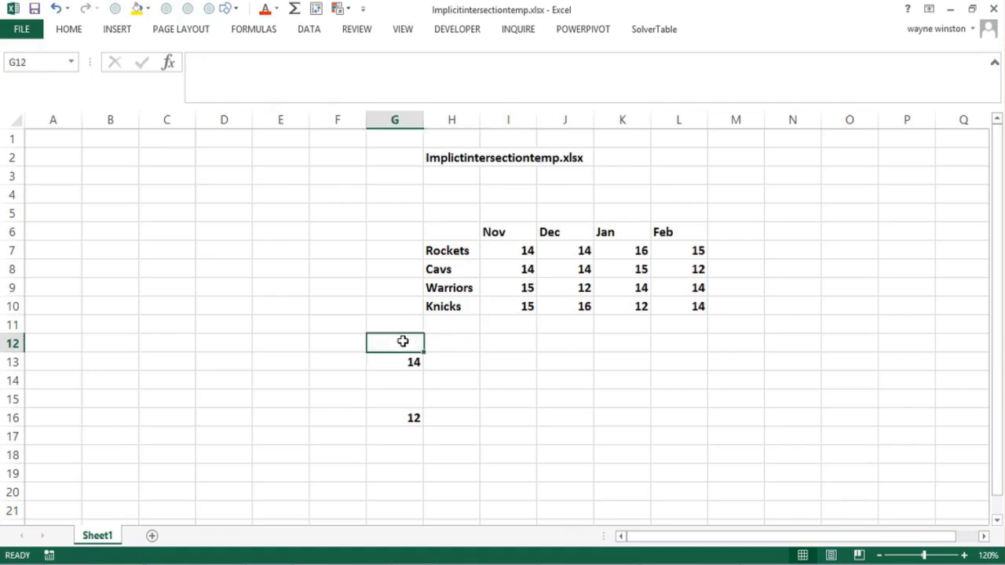
click(441, 340)
click(451, 398)
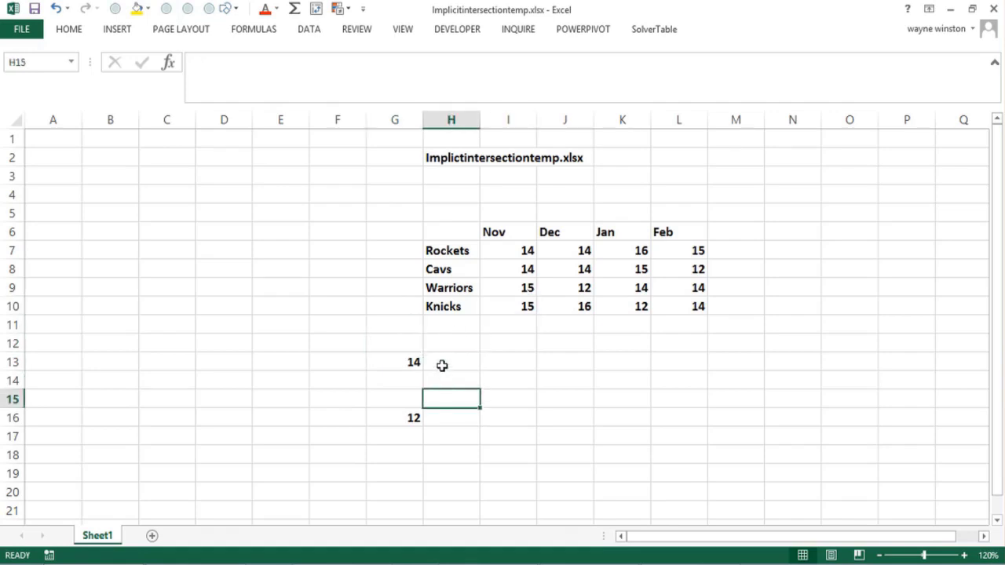
click(442, 363)
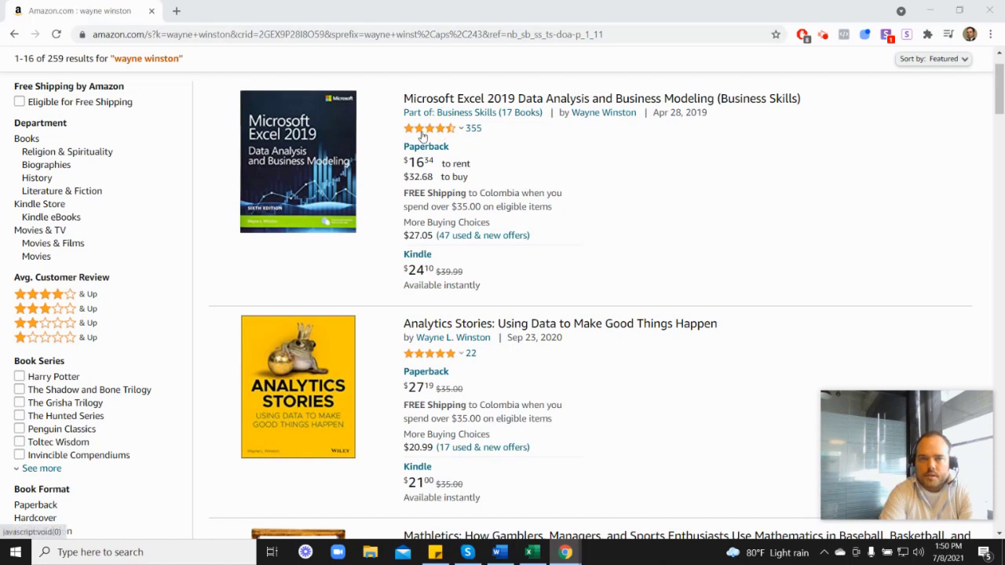
Step: Scroll the author's Amazon book results, including Analytics Stories and Mathletics
mouse_move(430, 135)
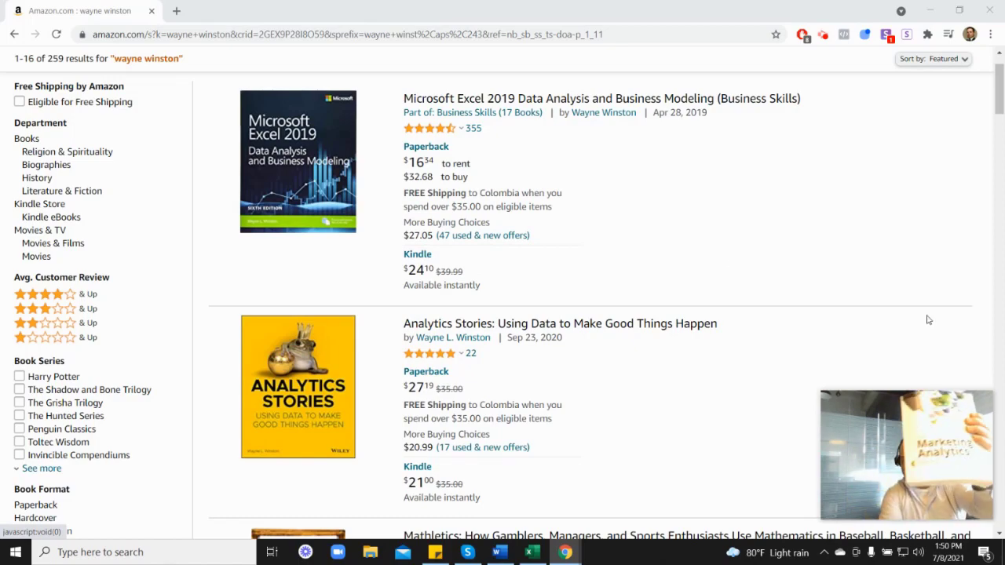
scroll(886, 298, down, 6)
scroll(466, 384, down, 2)
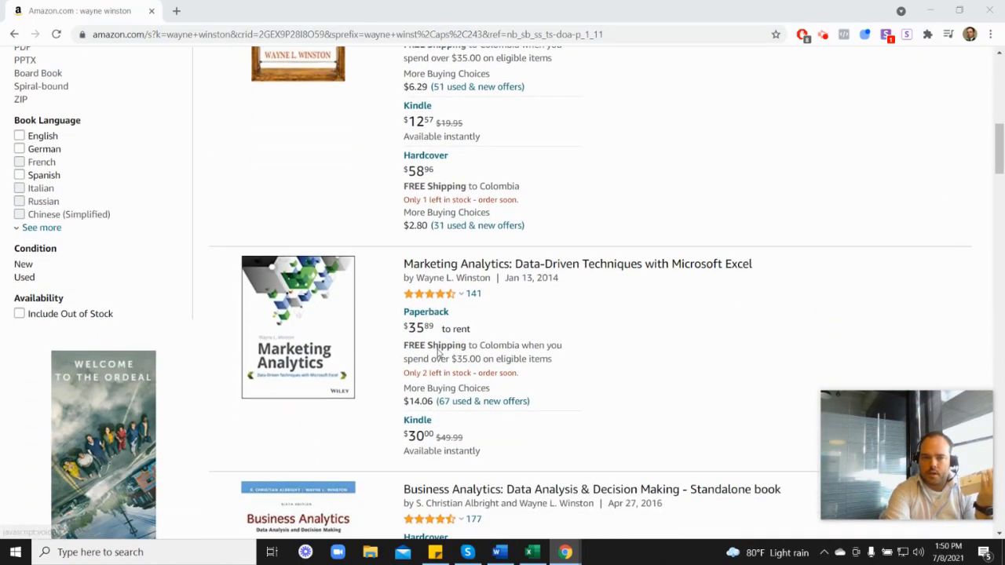
mouse_move(442, 298)
scroll(584, 298, up, 6)
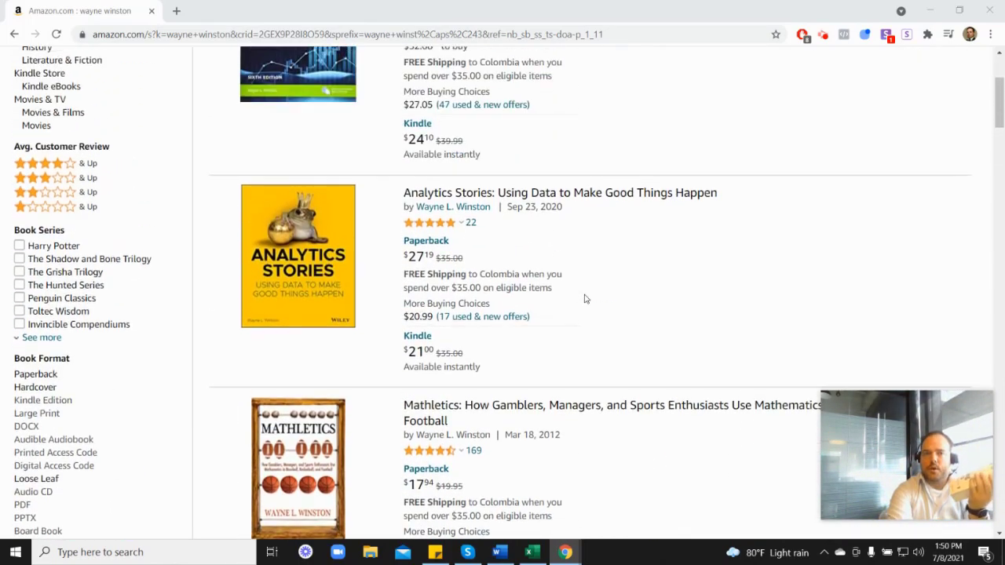